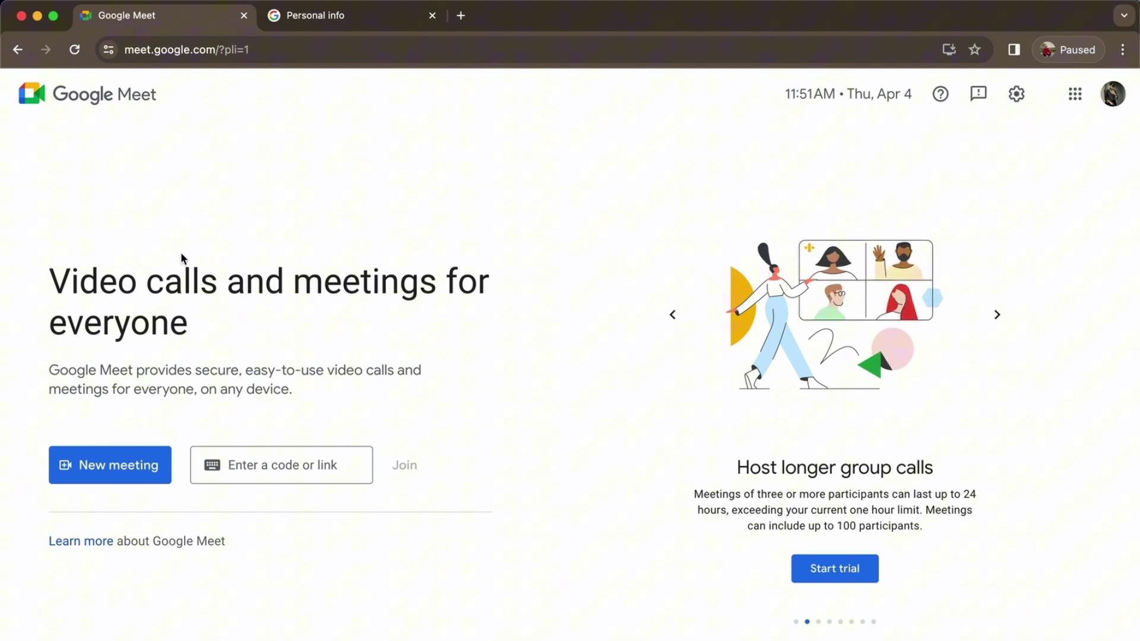
left_click(318, 18)
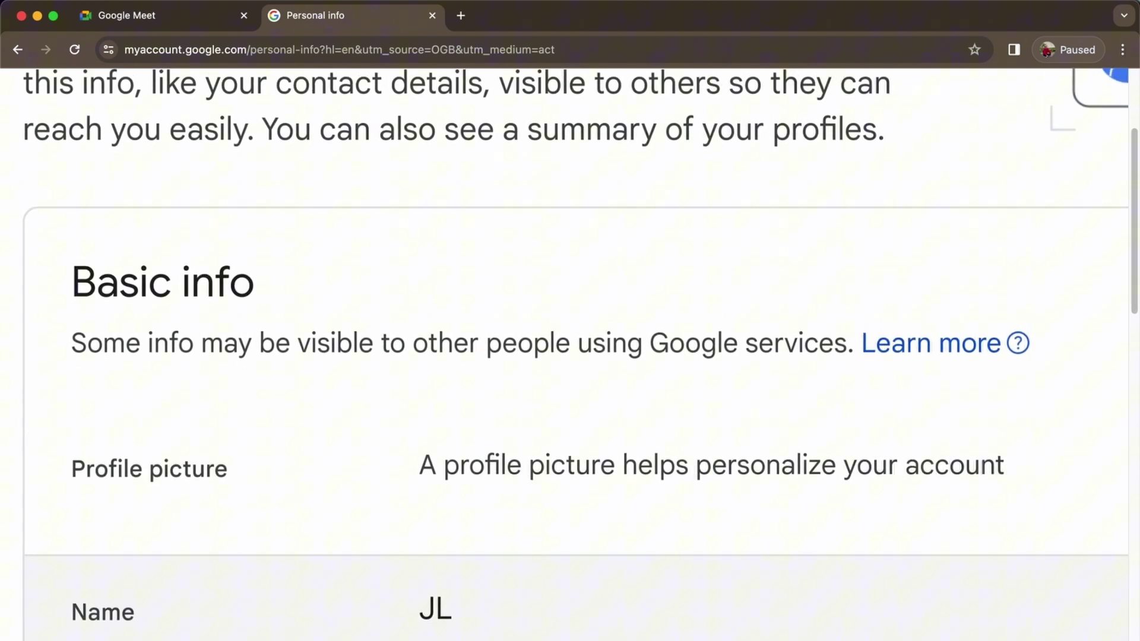
scroll(527, 610, "up", 1)
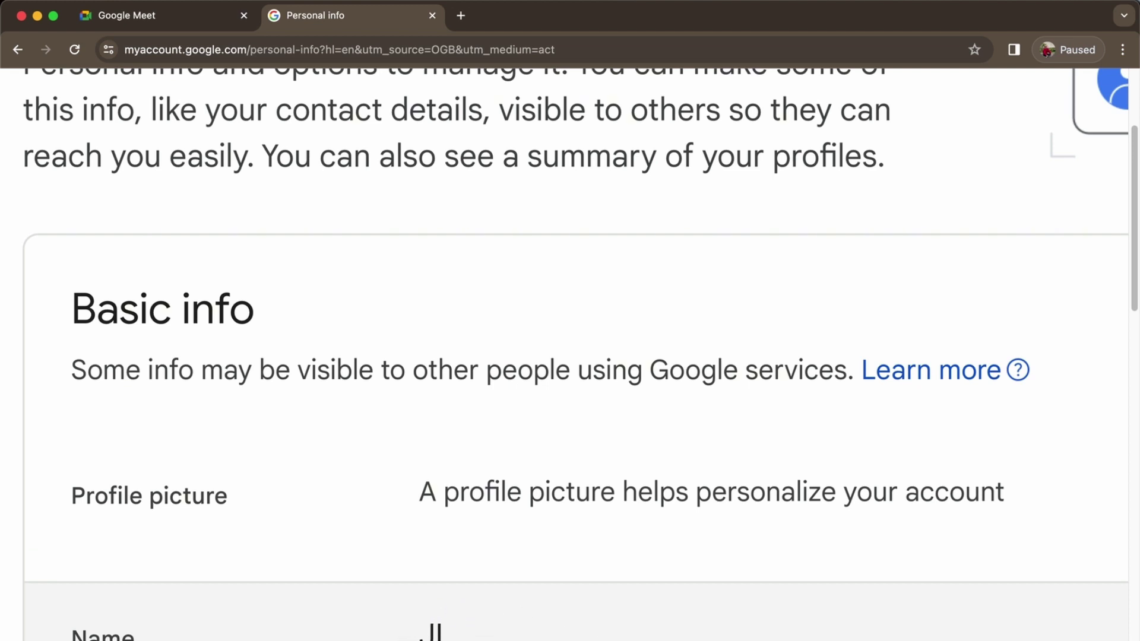
left_click(214, 15)
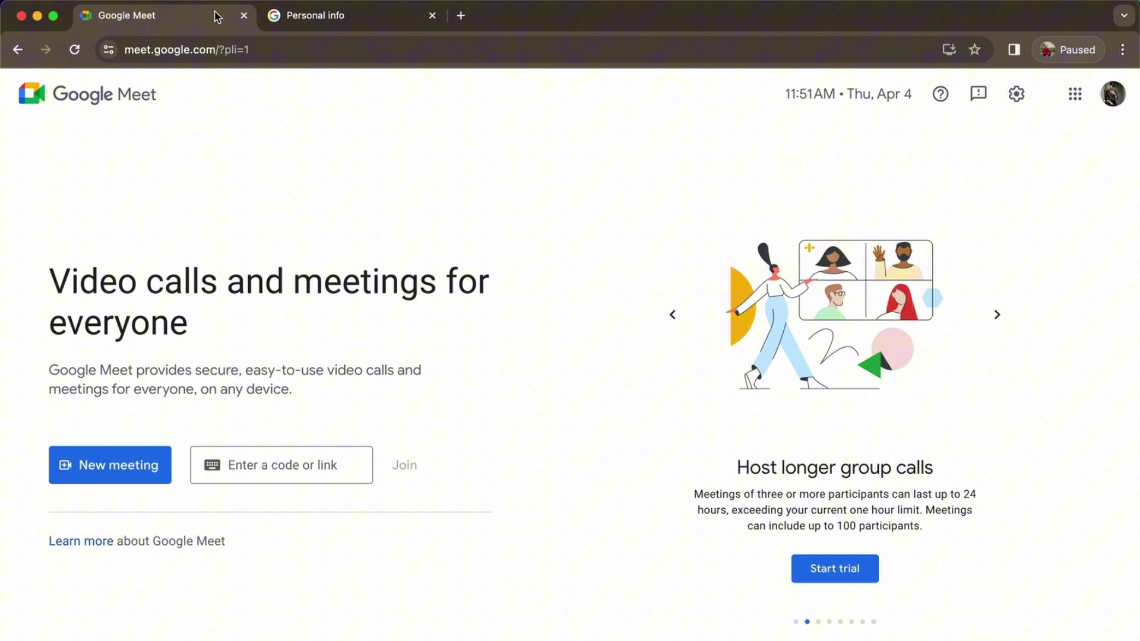